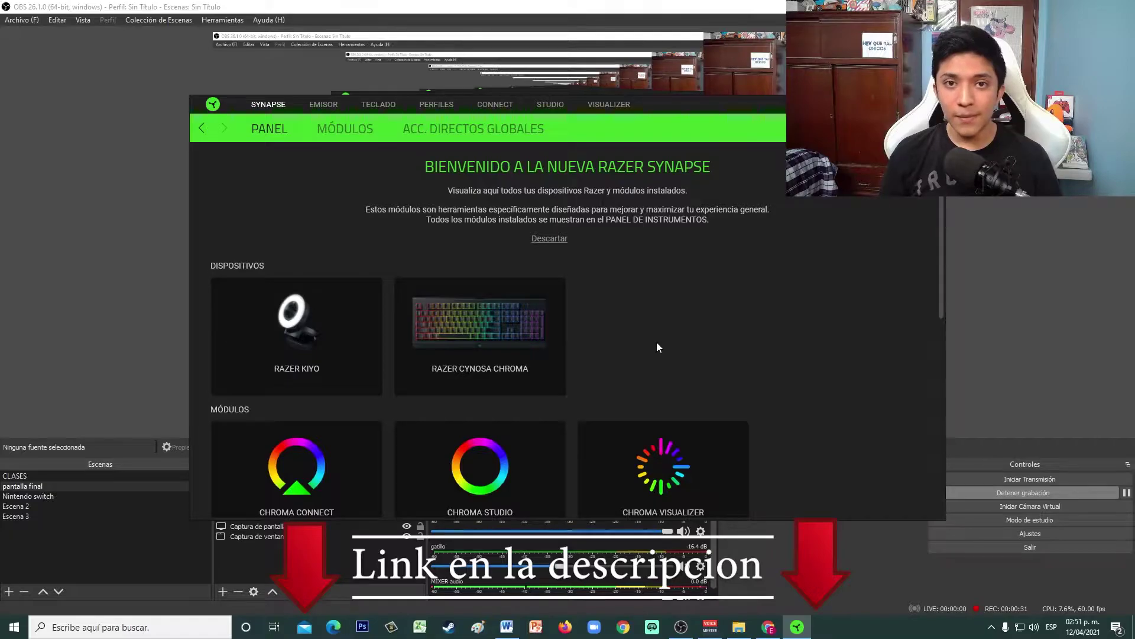
In the Razer Kiyo's advanced configuration, set Brillo to 146, Contraste to 139, Saturación to 138 and Nitidez to 137
click(296, 325)
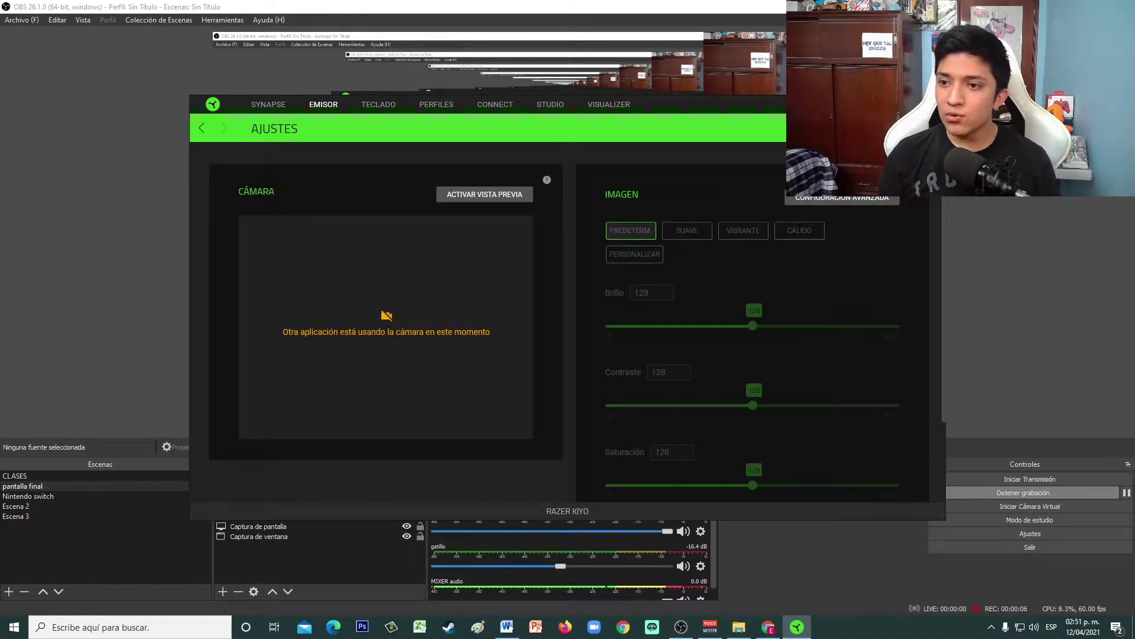
key(super+Up)
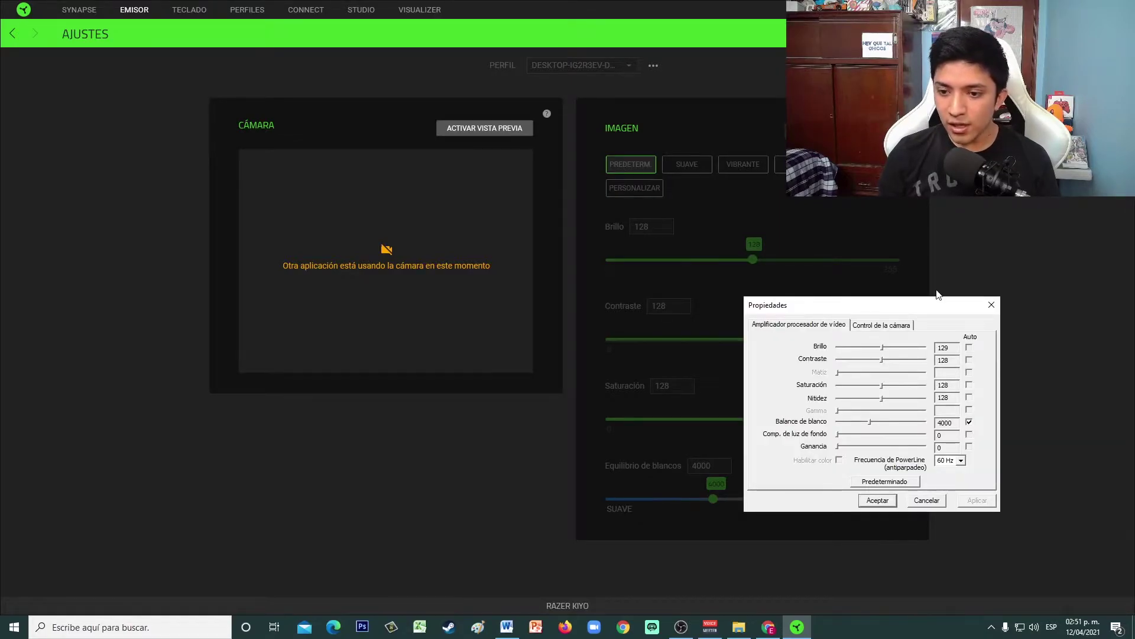
drag(907, 304, 863, 192)
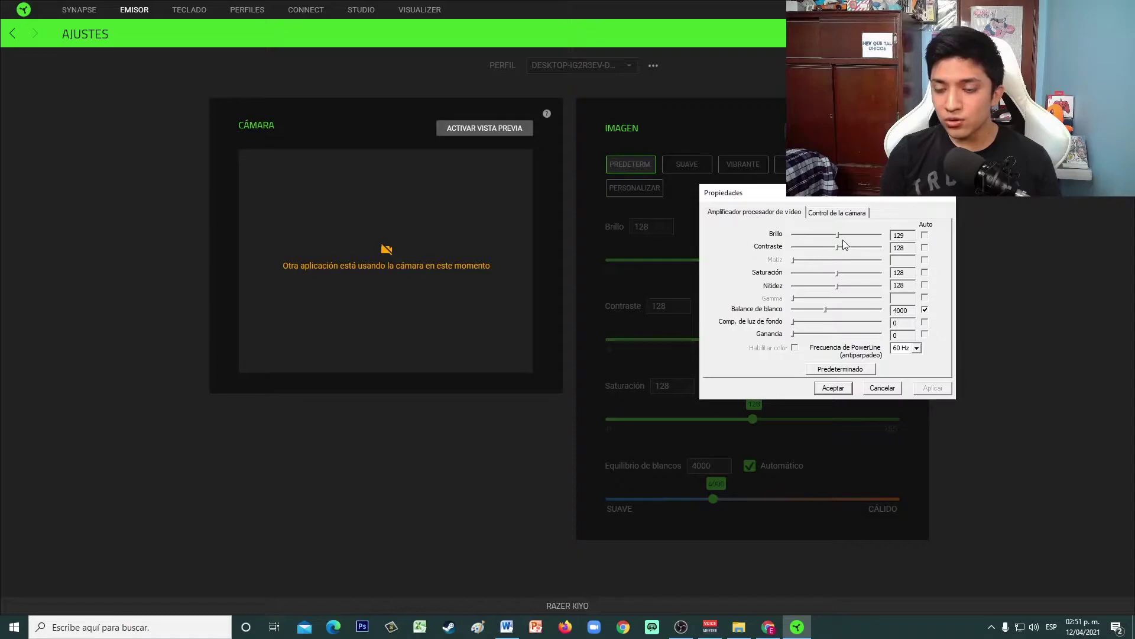
drag(838, 235, 844, 249)
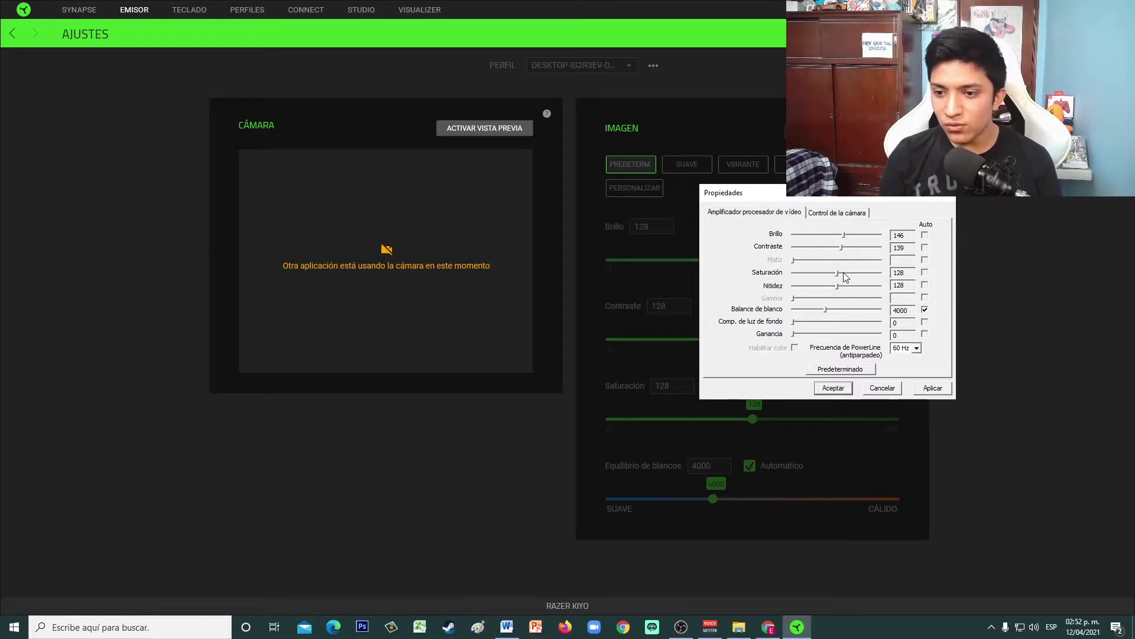
drag(839, 272, 842, 285)
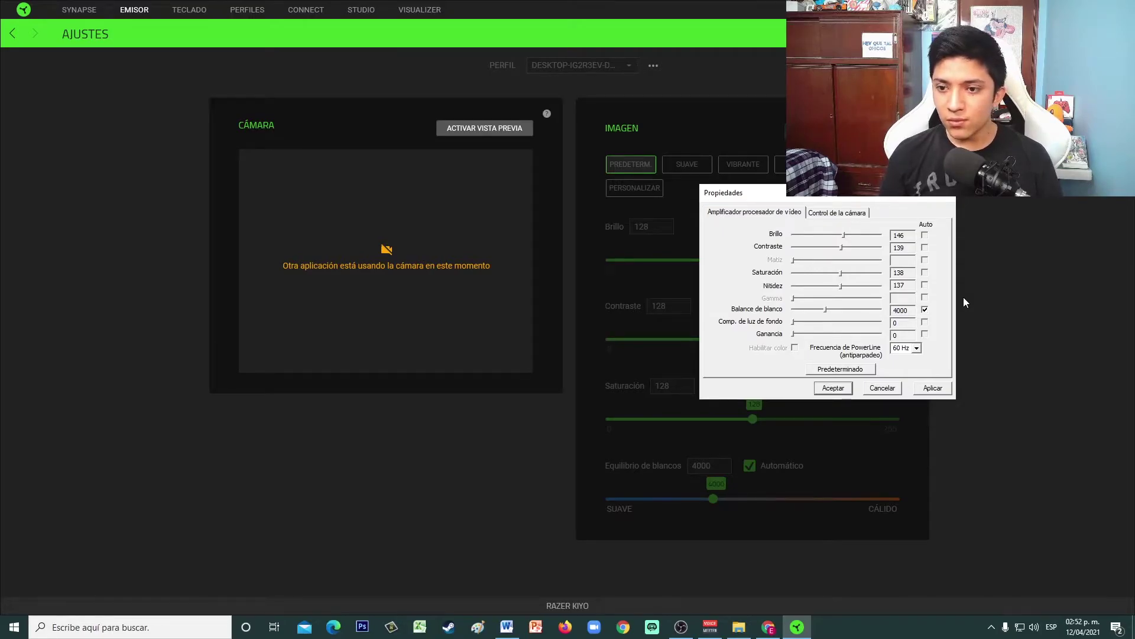
Review the camera control options for zoom, focus and exposure, and discard the camera property changes
click(850, 215)
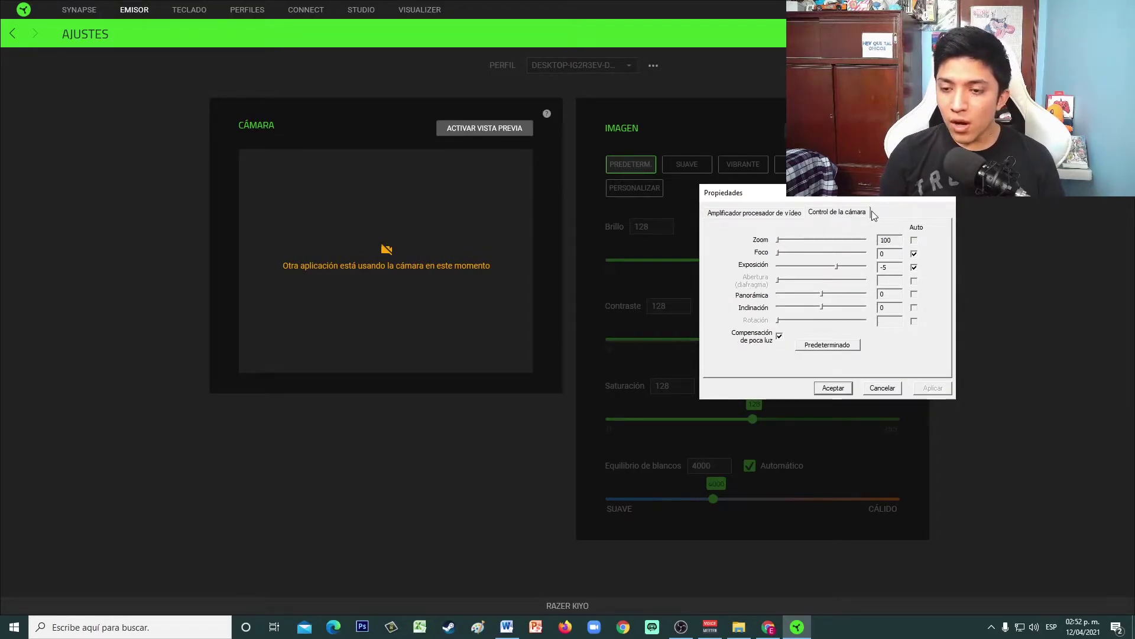
mouse_move(781, 242)
mouse_down()
mouse_move(875, 245)
mouse_move(777, 242)
mouse_up()
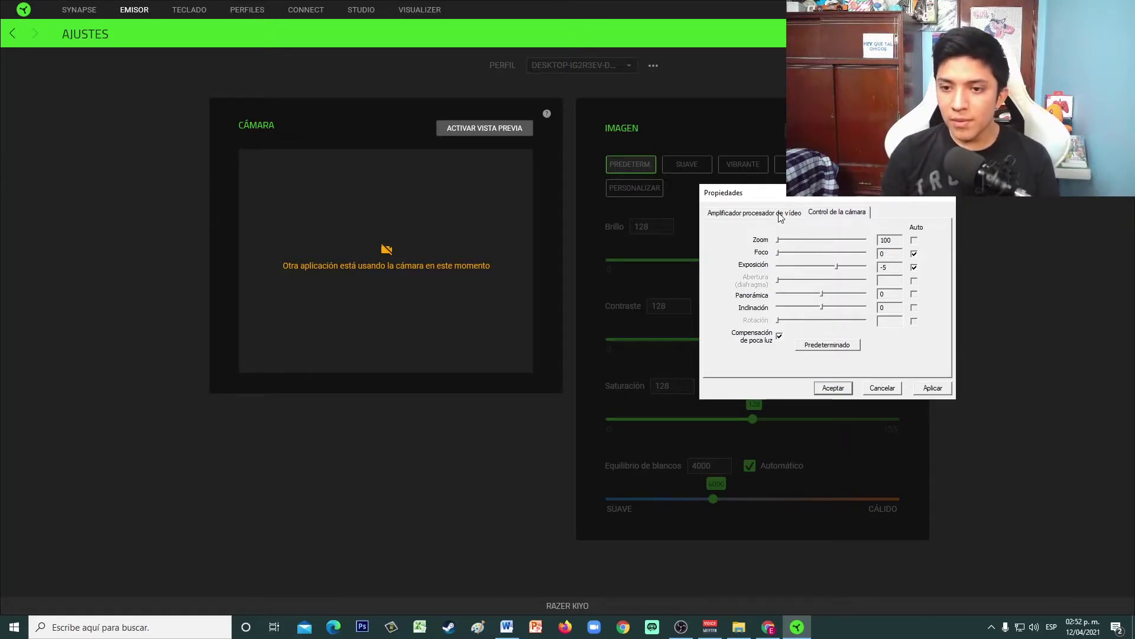
click(781, 216)
click(889, 390)
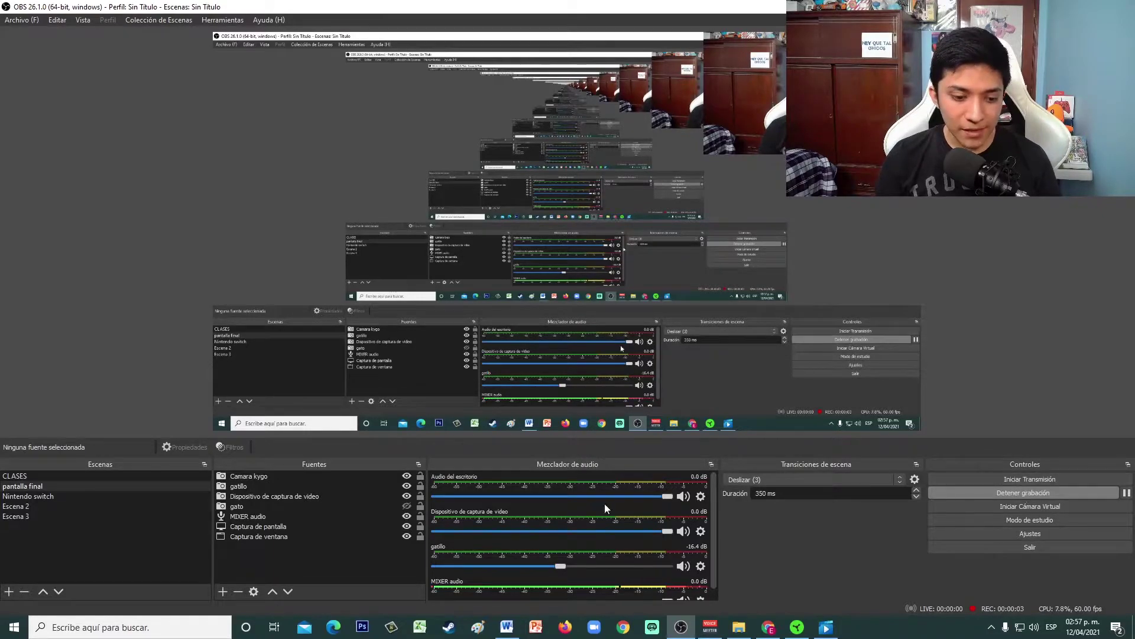
In OBS, add a video capture device source named RAZER to the current scene and view its available devices
click(226, 588)
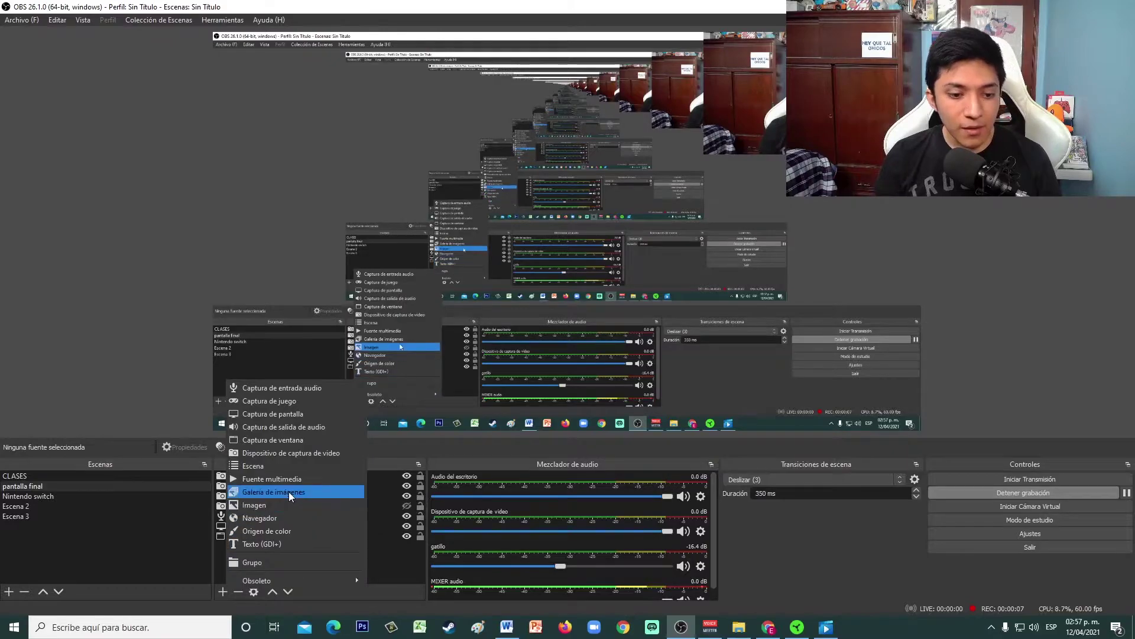
click(279, 458)
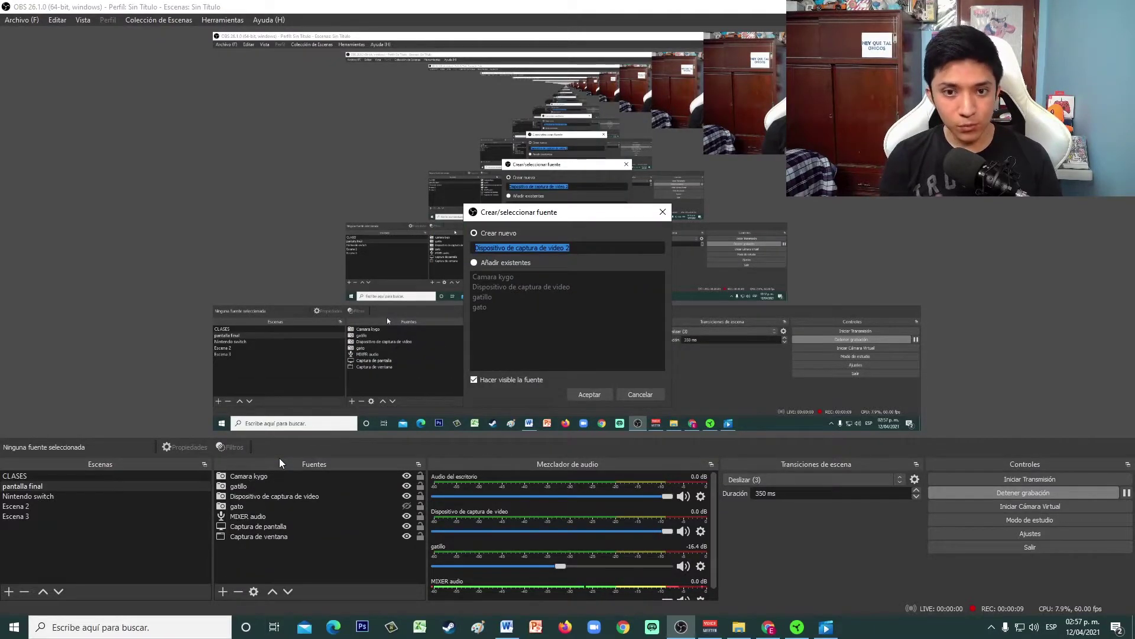
click(599, 249)
drag(599, 249, 459, 250)
text(RA)
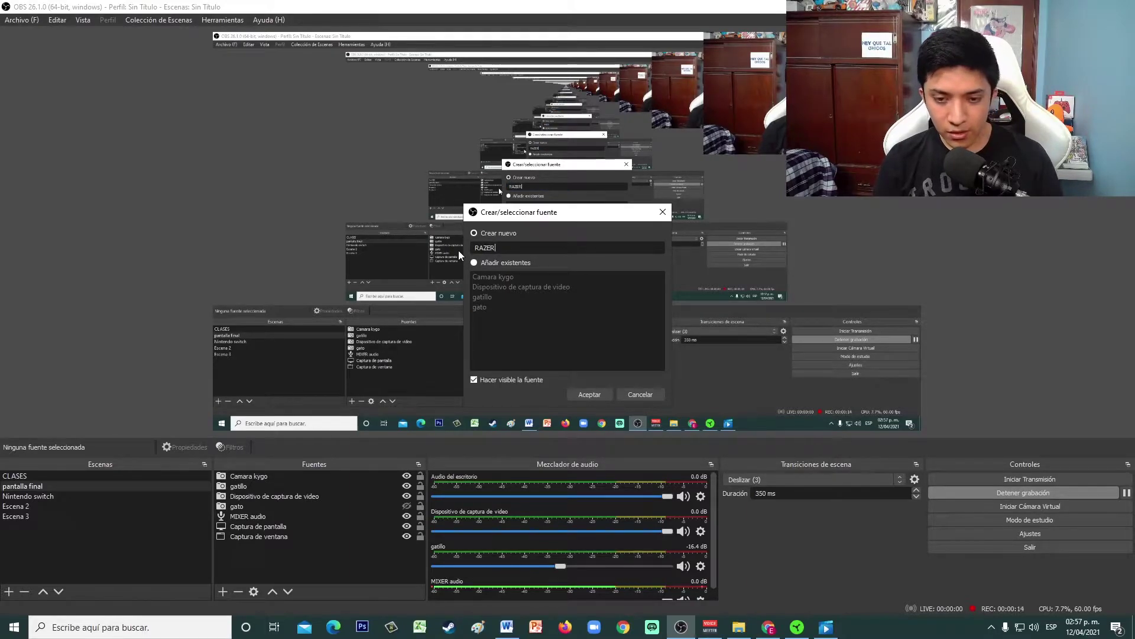
text(ZER)
key(Return)
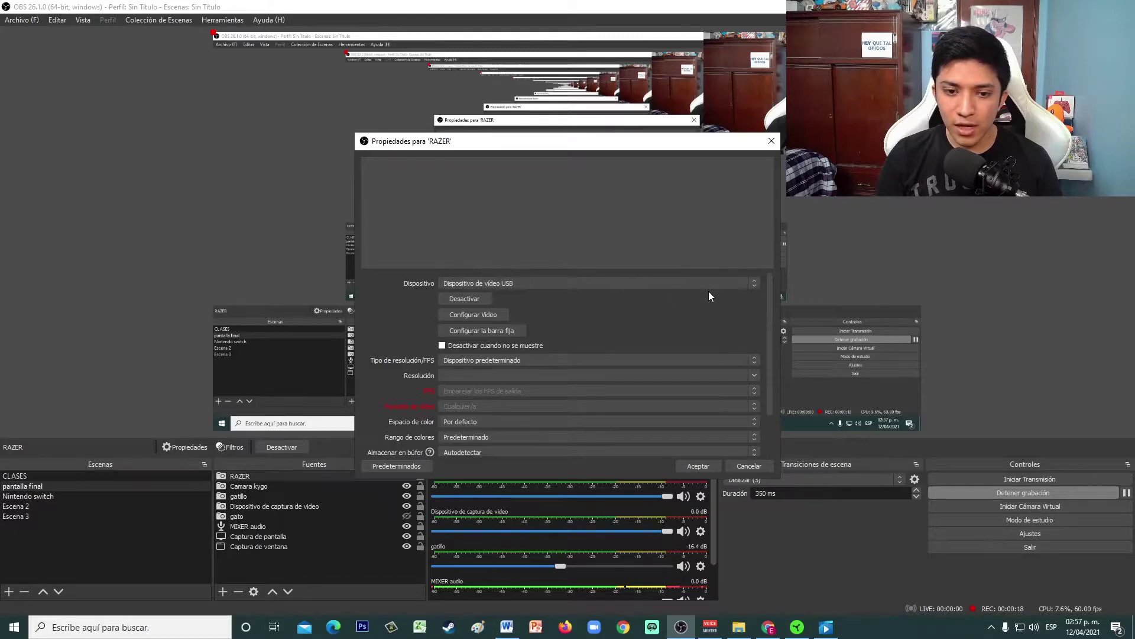
click(733, 283)
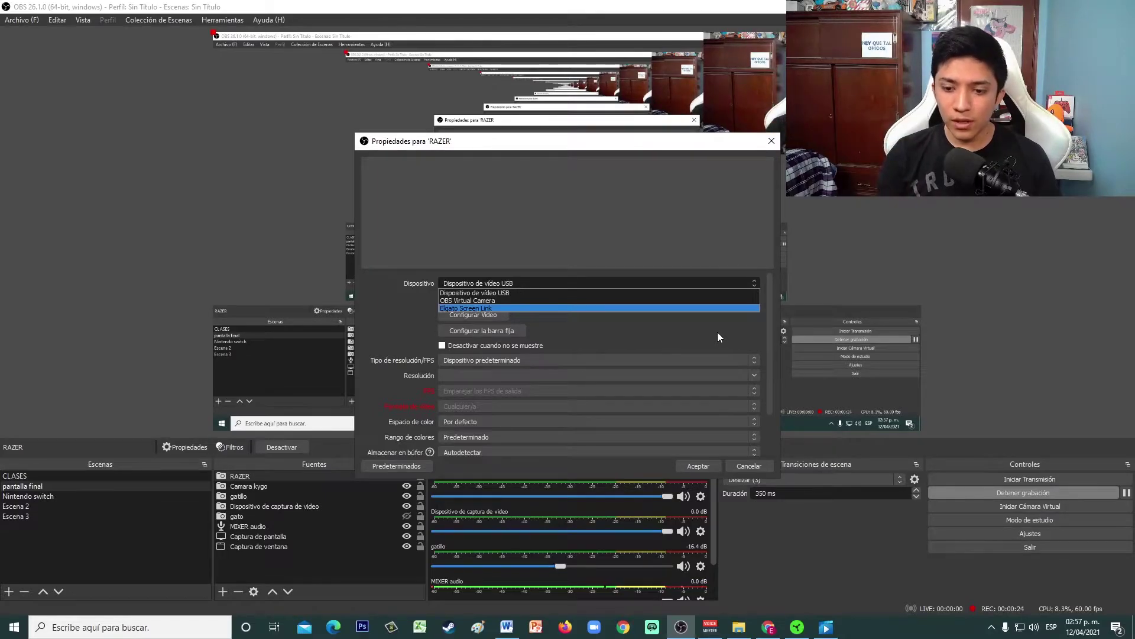
click(746, 467)
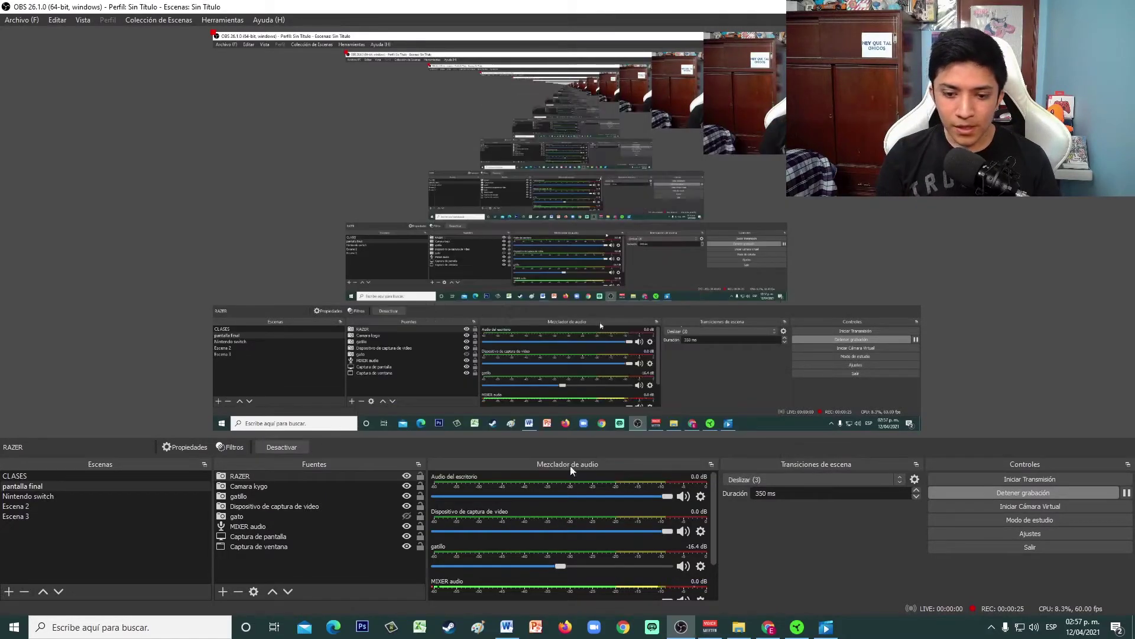
Examine the Camara kygo source's properties and its video configuration settings
click(286, 486)
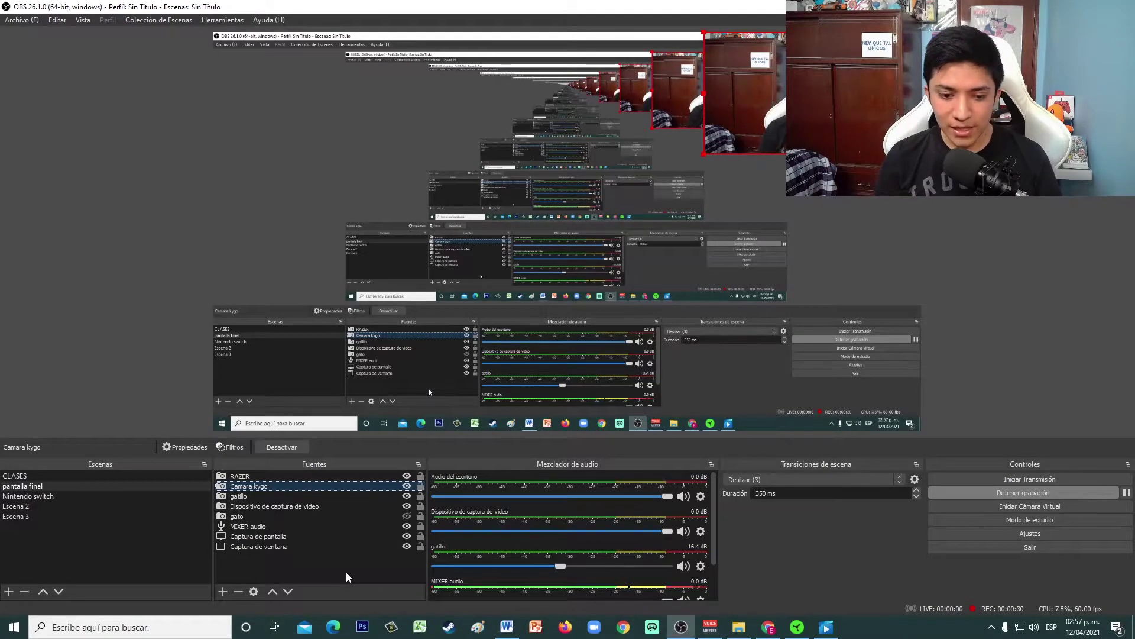
right_click(285, 485)
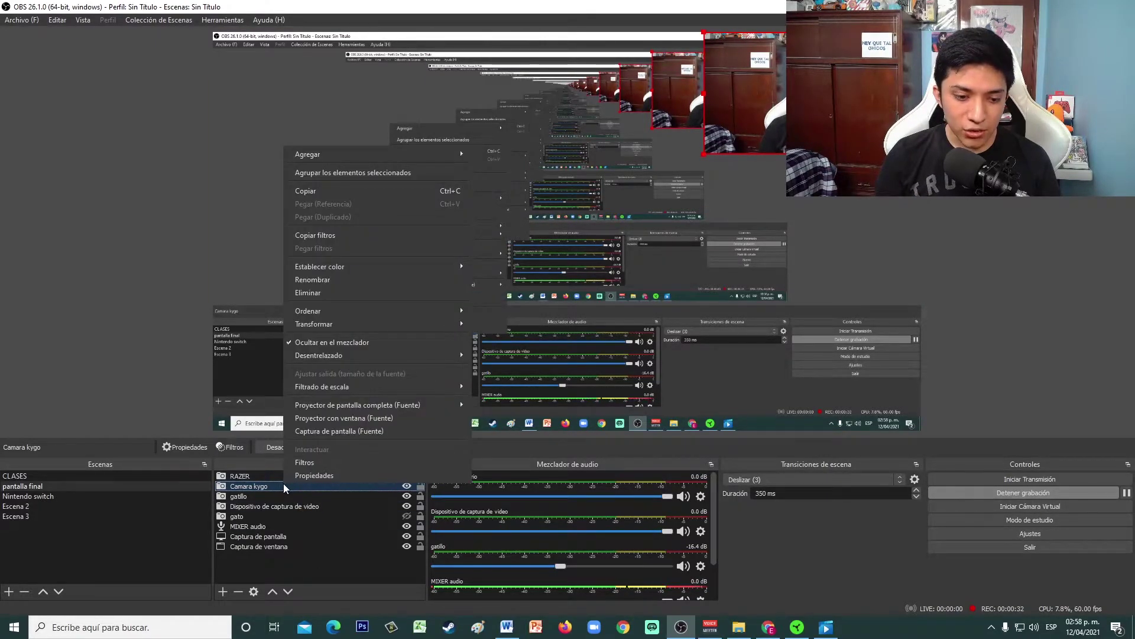
click(305, 477)
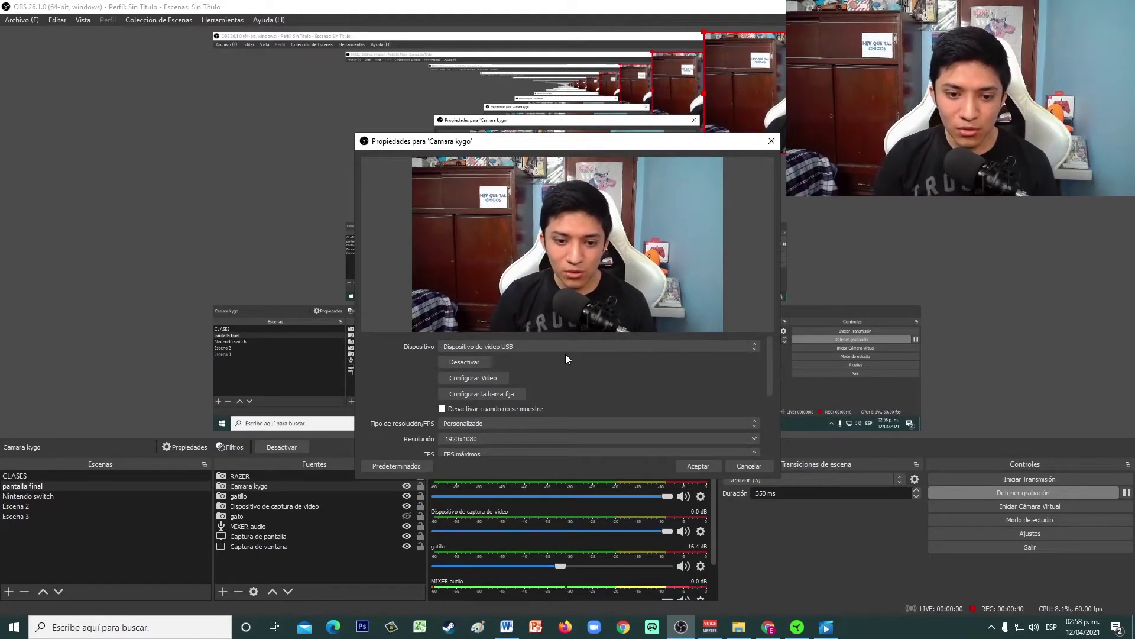
click(504, 378)
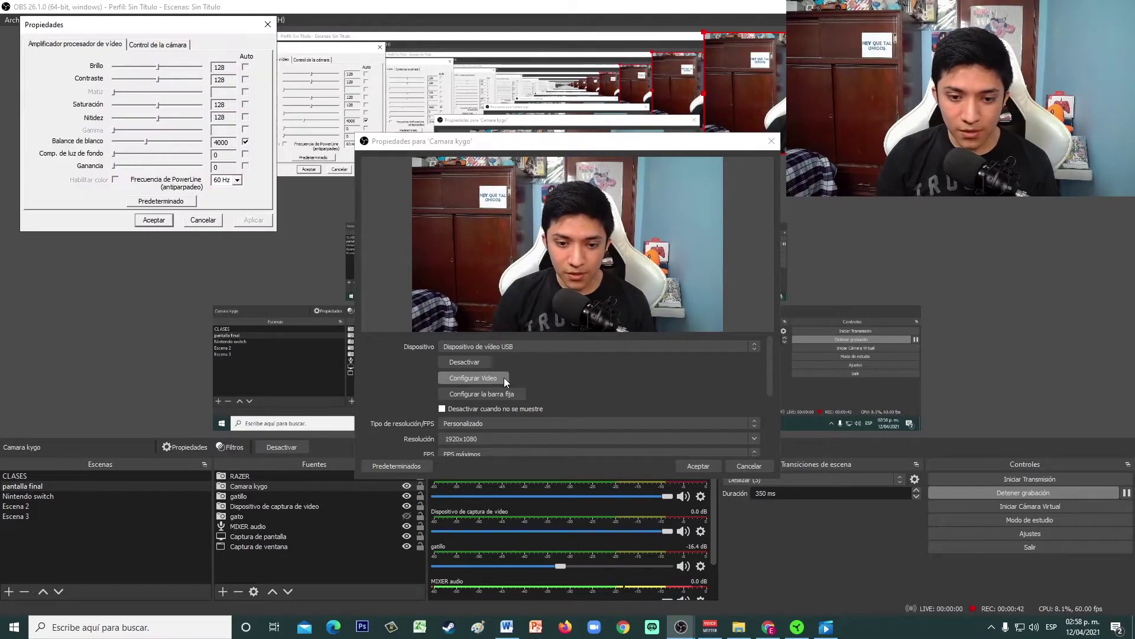
drag(197, 29, 288, 222)
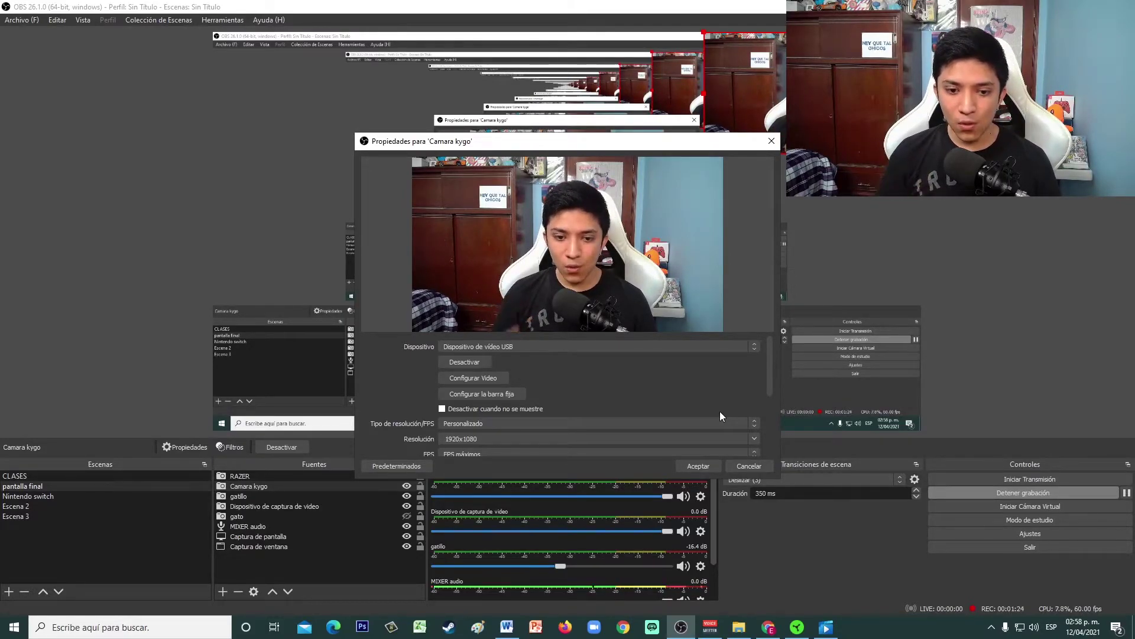
click(772, 141)
Add a Filtro de color effect filter to the Camara kygo source with Similitud 188, Contraste -0.01, Luminosidad 0.04 and Gamma 0.03
right_click(271, 485)
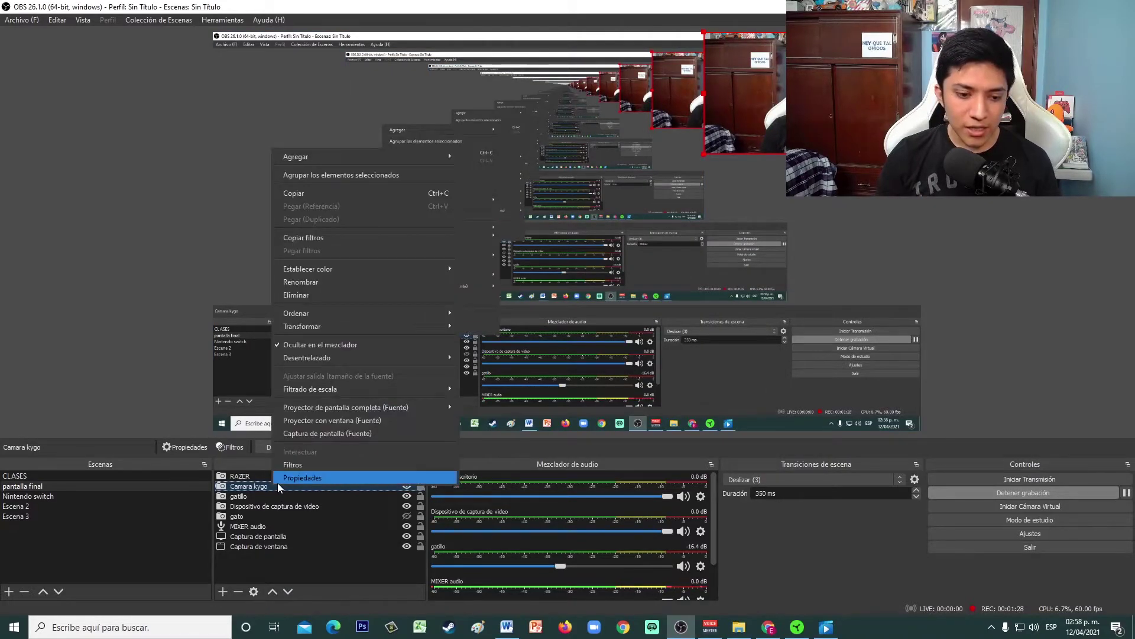
click(314, 464)
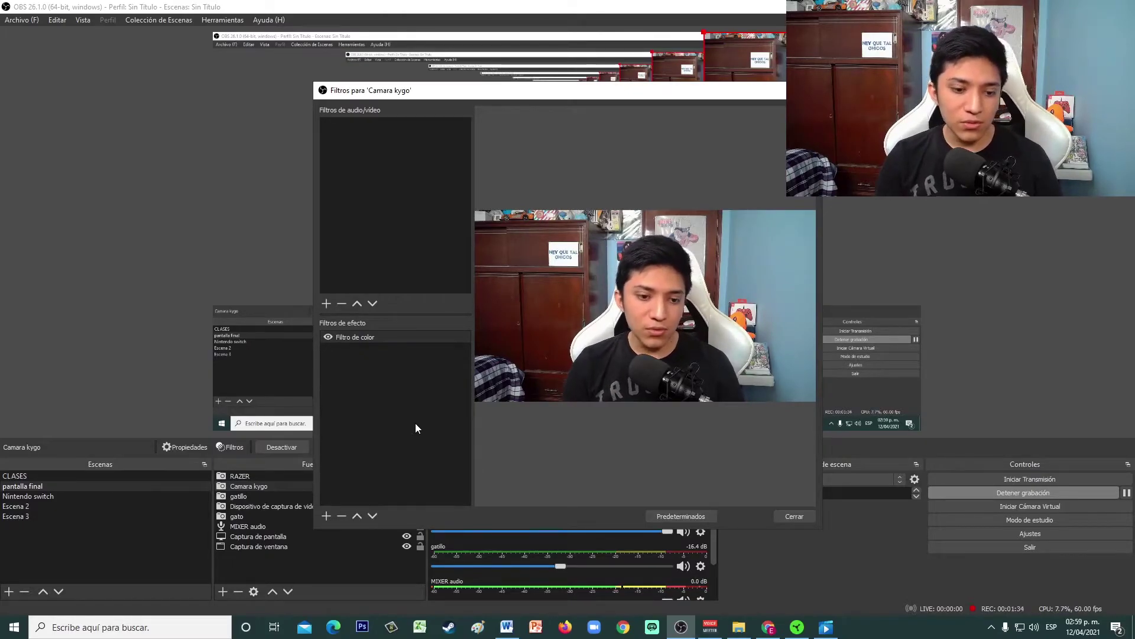
click(327, 516)
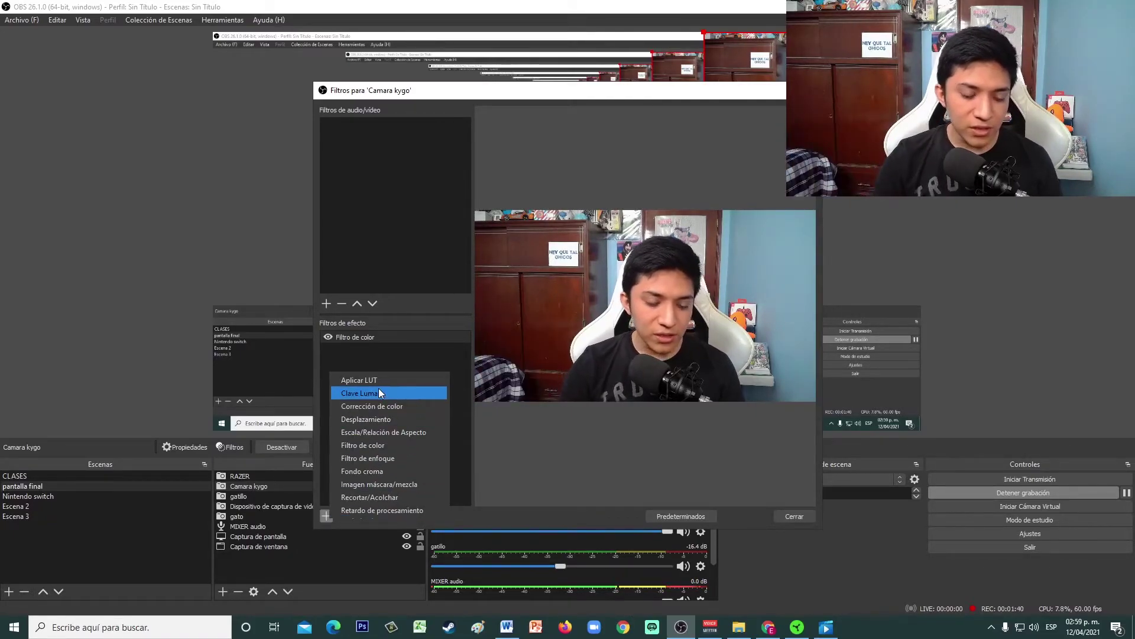
click(381, 448)
click(541, 332)
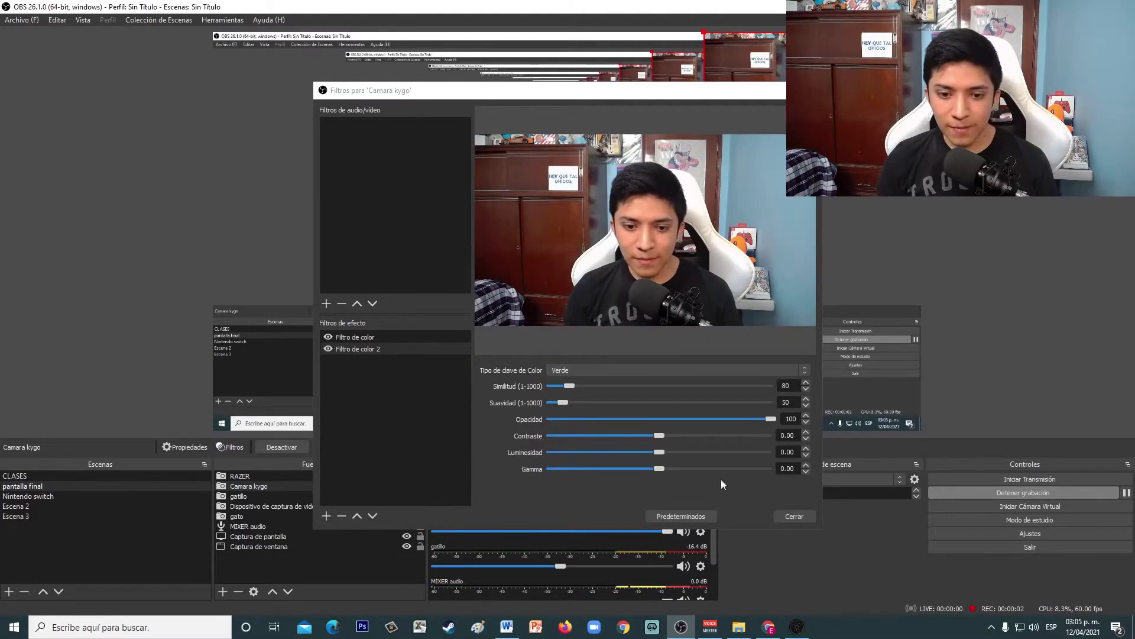
drag(570, 386, 675, 386)
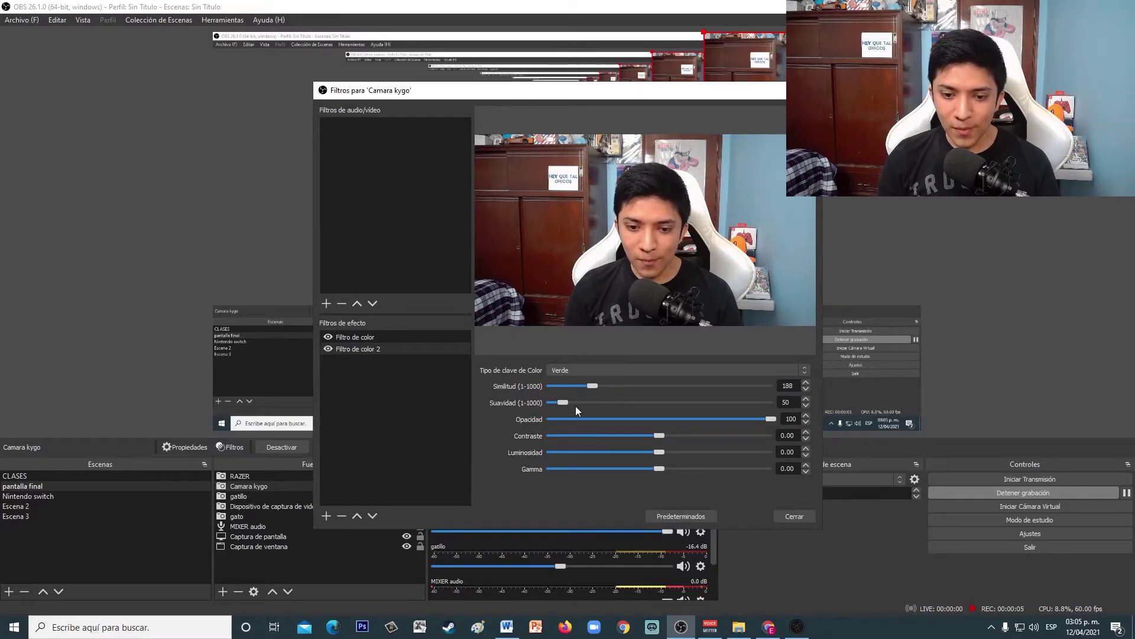
drag(659, 435, 665, 468)
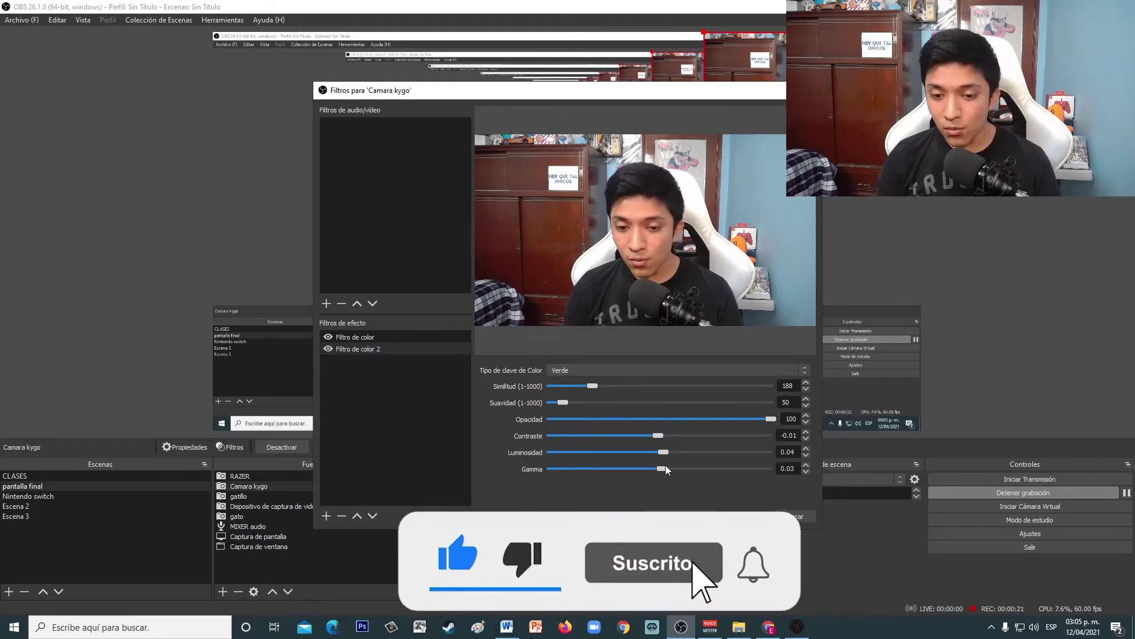
Disable the newly added color filter, and switch the original color filter off and back on to compare the image
click(327, 349)
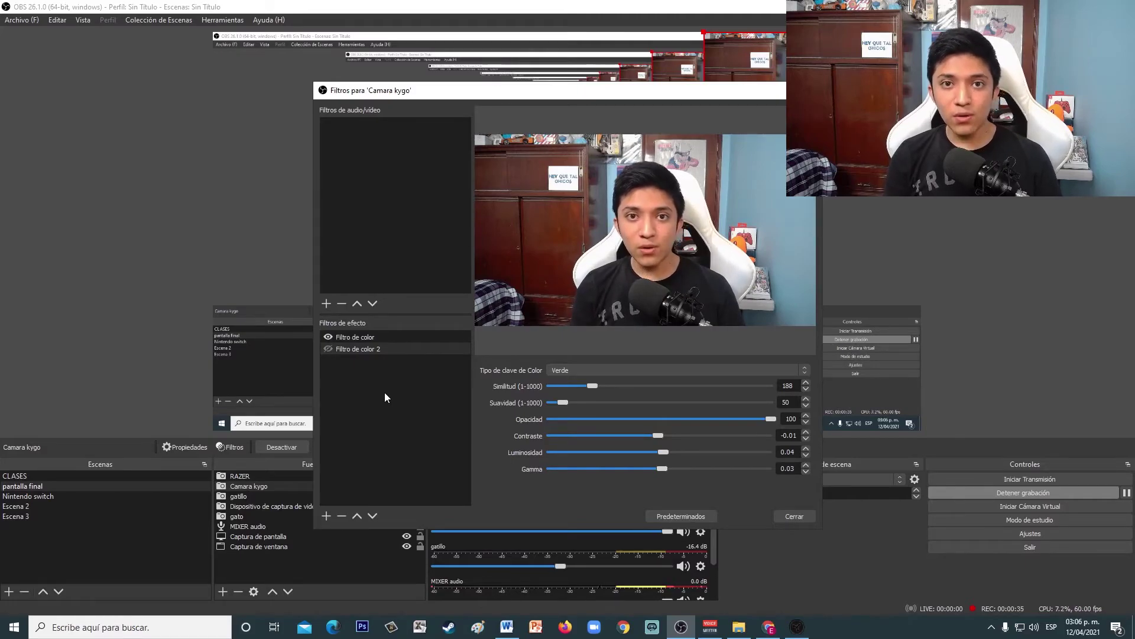
click(332, 336)
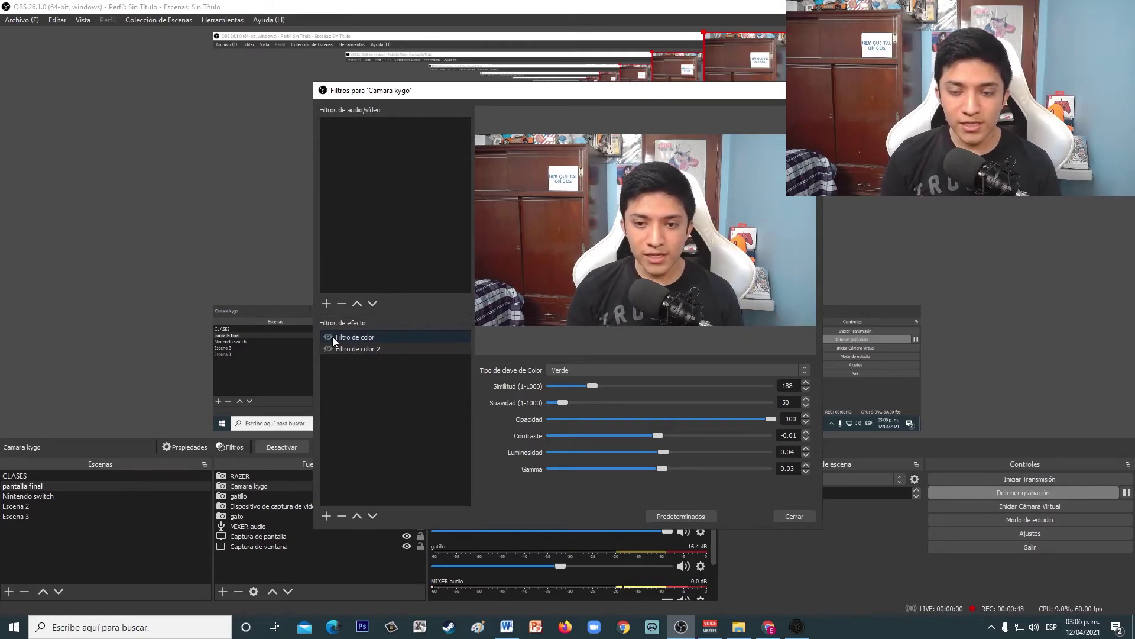
click(333, 336)
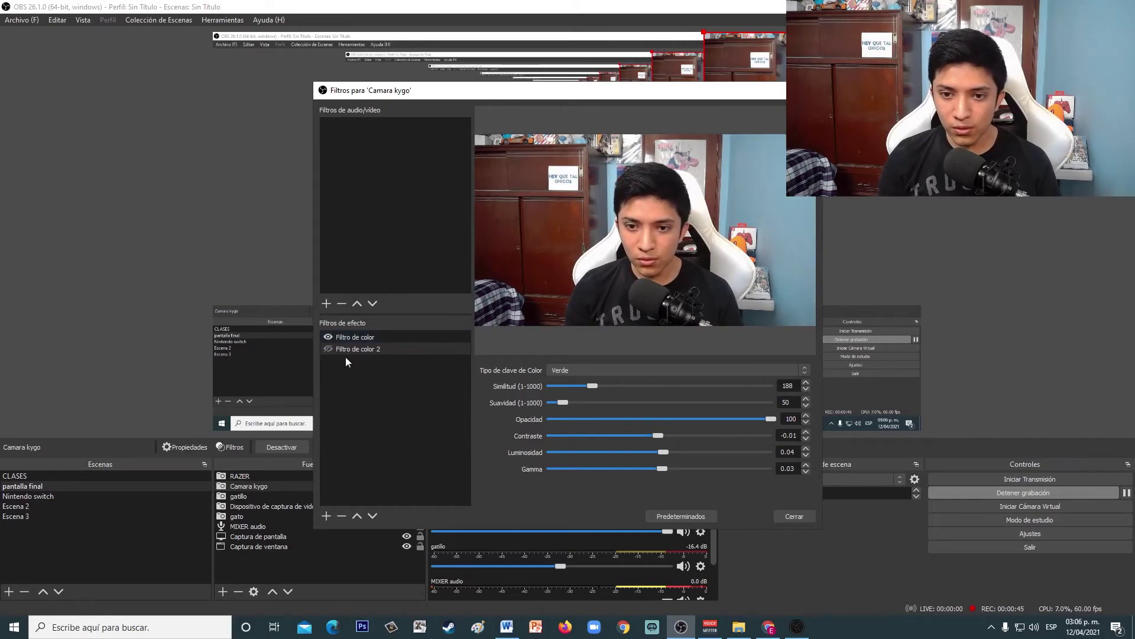